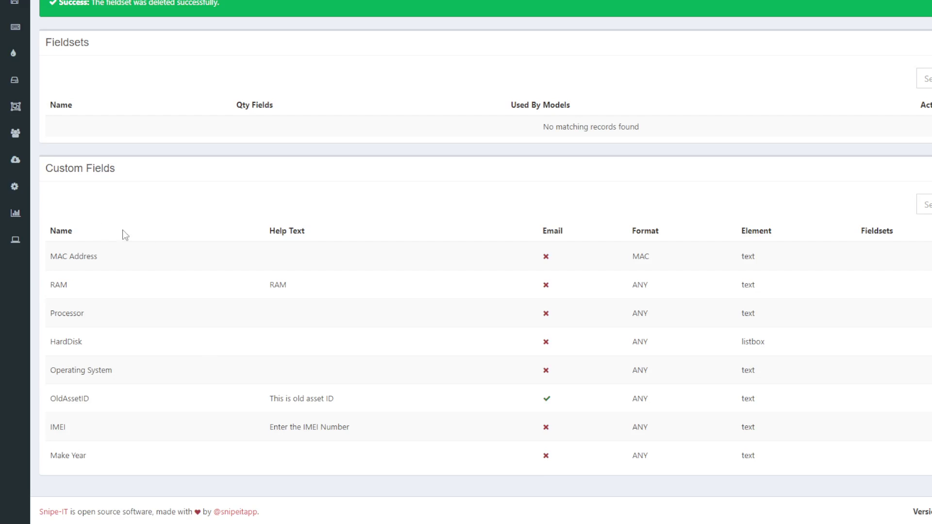
# Go to Settings > Custom Fields, which lists eight custom fields and no fieldsets
pyautogui.moveTo(21, 191)
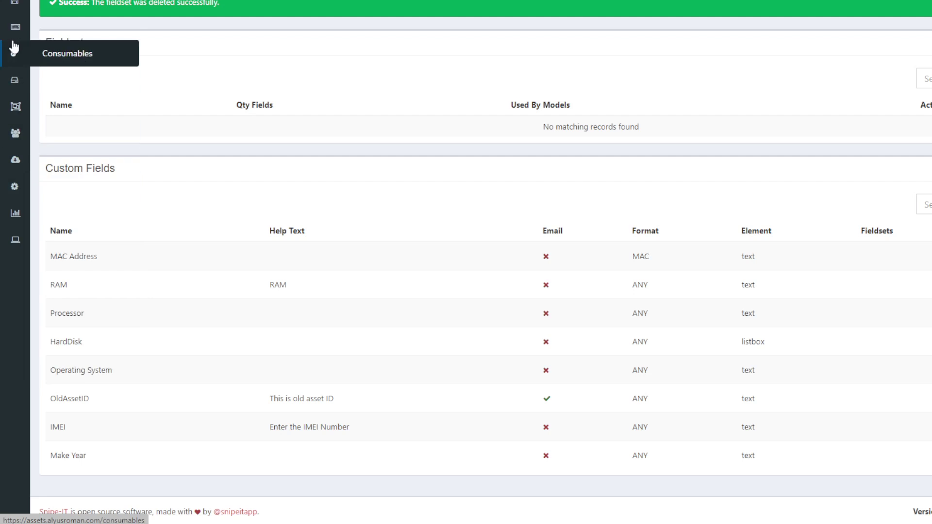
pyautogui.moveTo(72, 236)
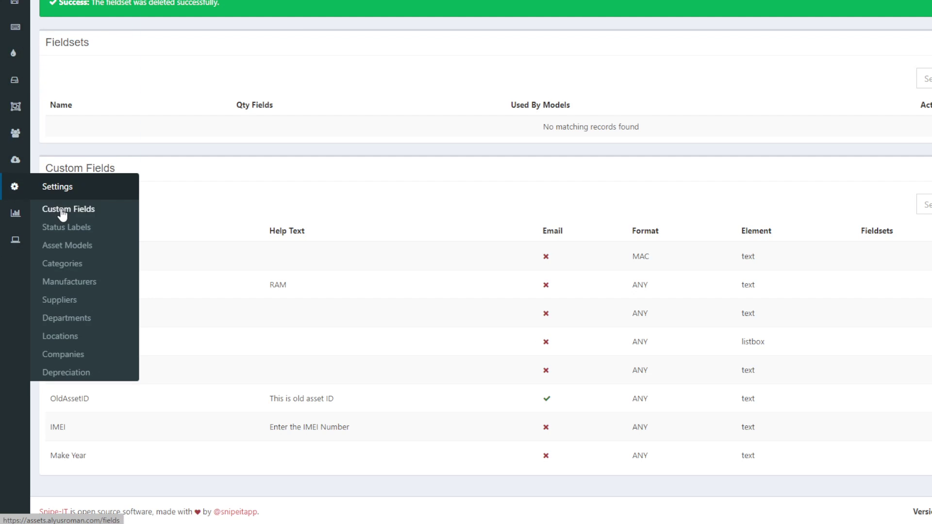
pyautogui.click(62, 211)
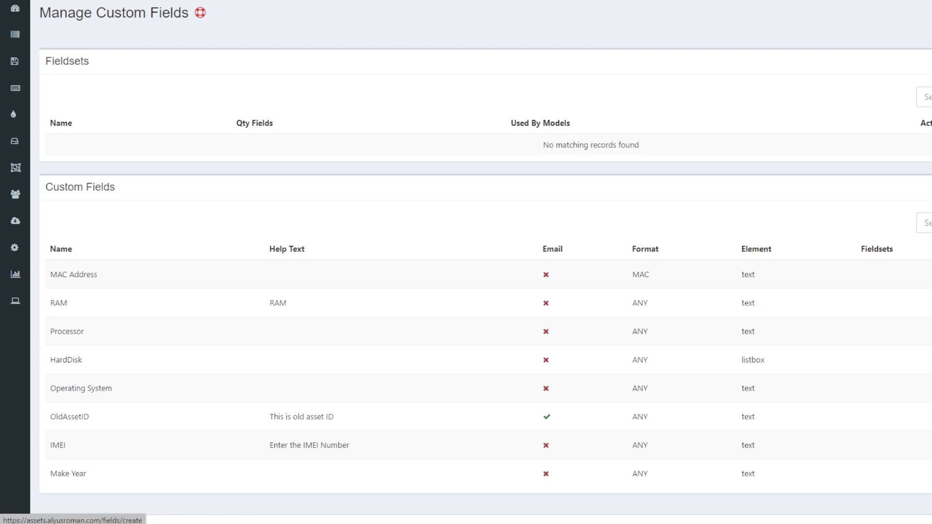
# Create a Processor Generation Text Box field, format ANY, with help text 'Enter the Generation of the Processor'
pyautogui.click(927, 187)
pyautogui.click(429, 54)
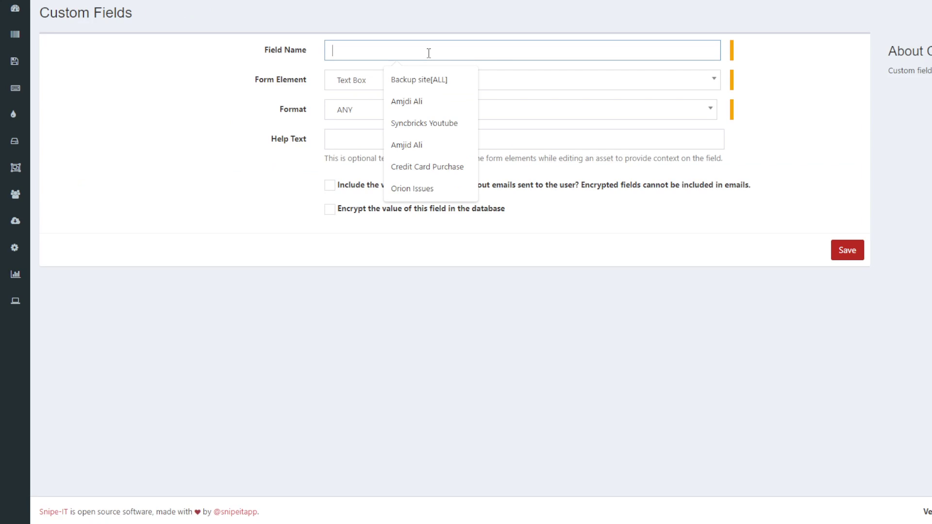
pyautogui.write('Processor Generation')
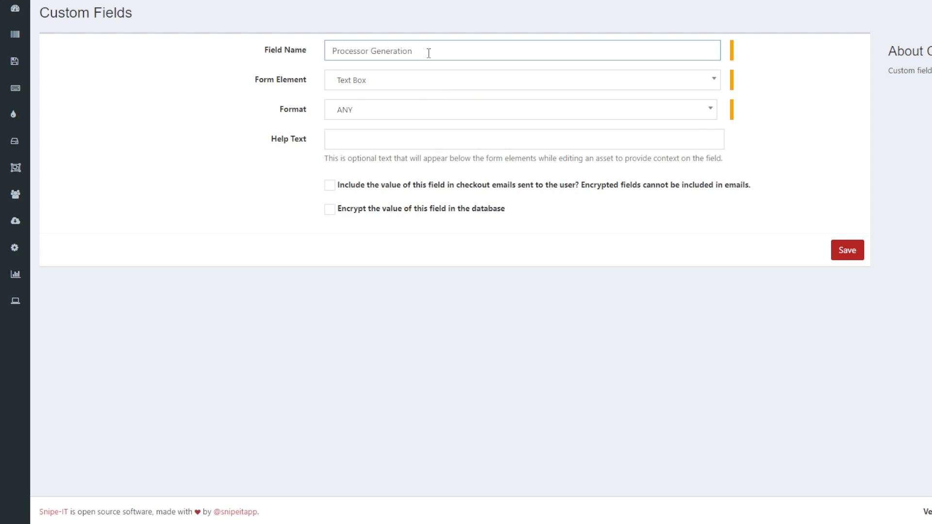
pyautogui.click(436, 85)
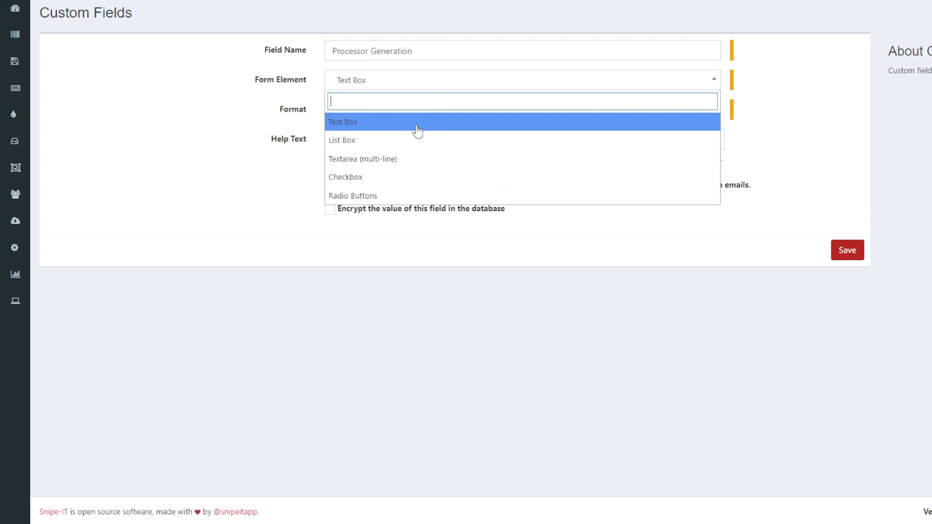
pyautogui.click(360, 126)
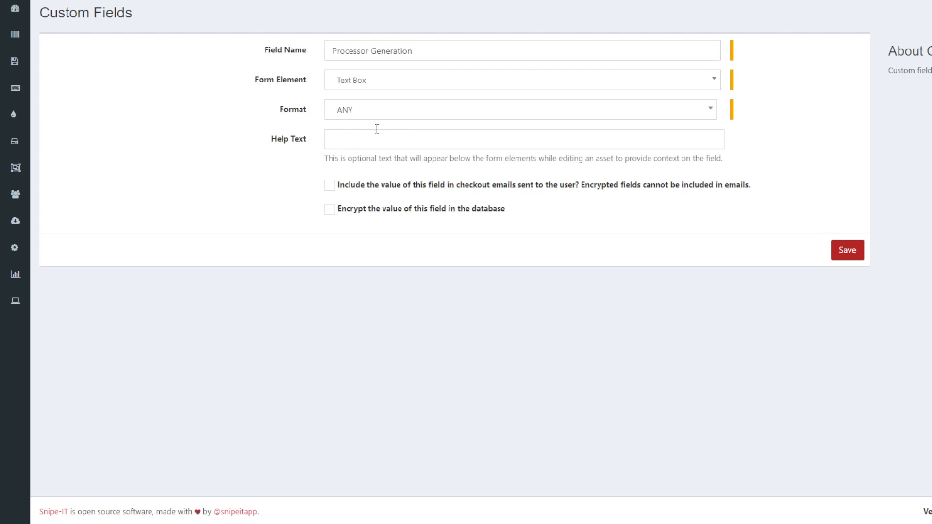
pyautogui.click(470, 136)
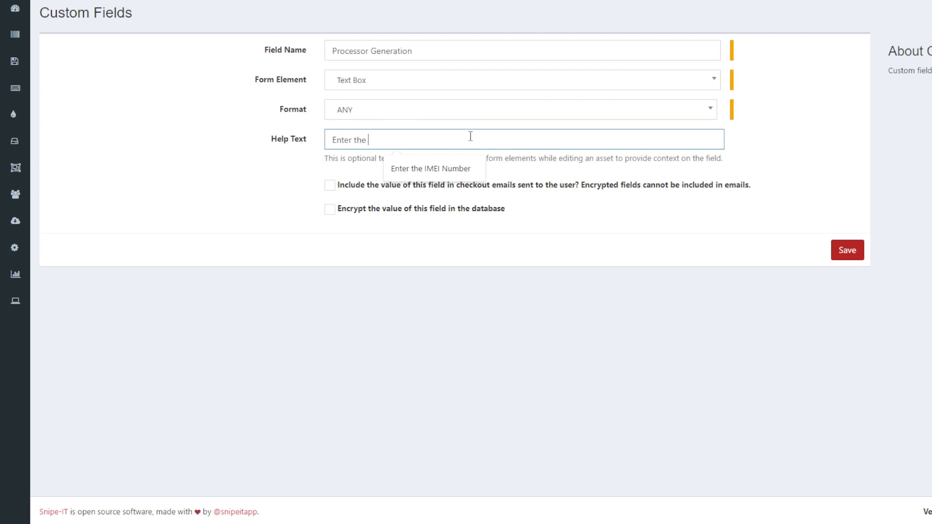
pyautogui.write('Enter the Genera')
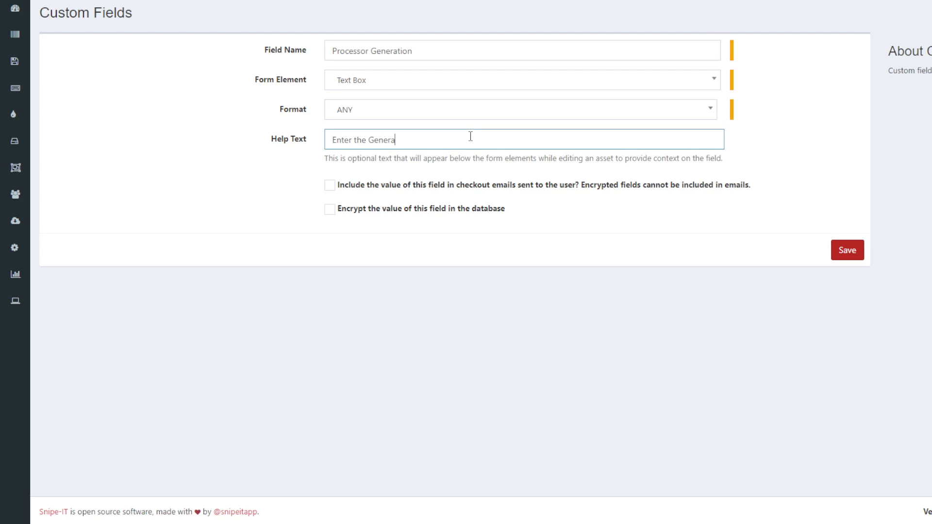
pyautogui.write('tion of the Processor')
pyautogui.click(847, 250)
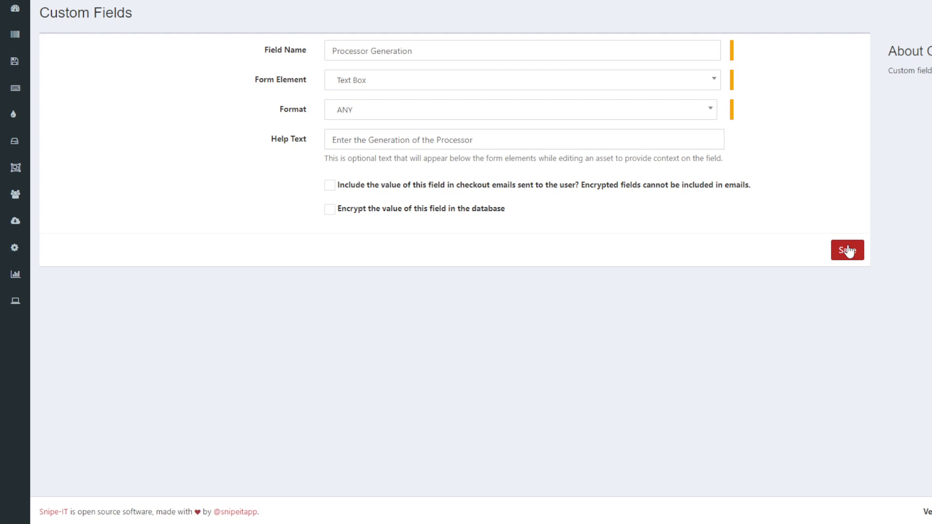
# Review the fields list, pointing out Operating System, Make Year and the empty Fieldsets section
pyautogui.scroll(-2, 86, 349)
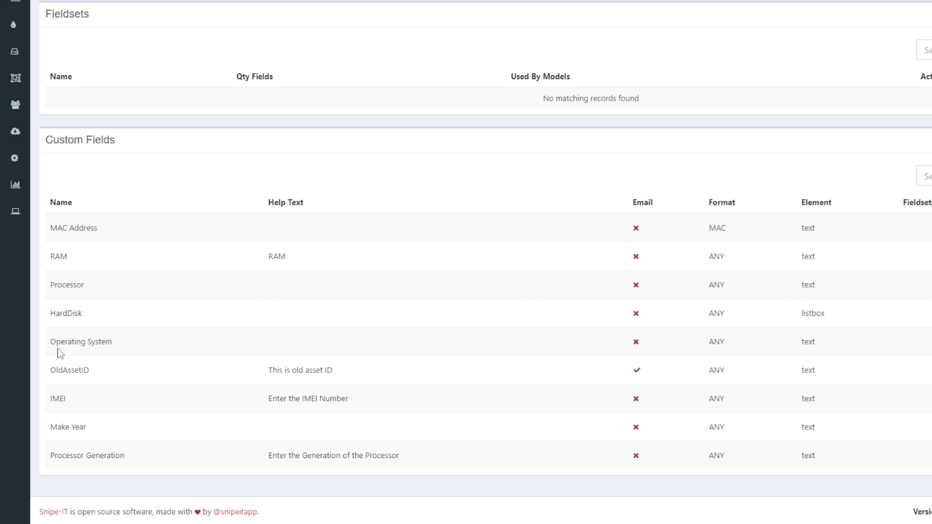
pyautogui.moveTo(52, 344); pyautogui.dragTo(110, 343)
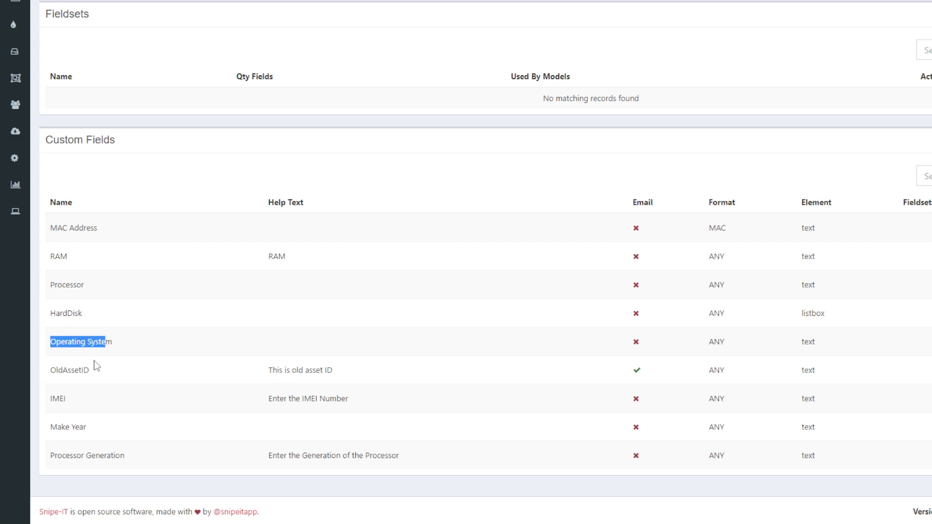
pyautogui.moveTo(52, 400); pyautogui.dragTo(114, 429)
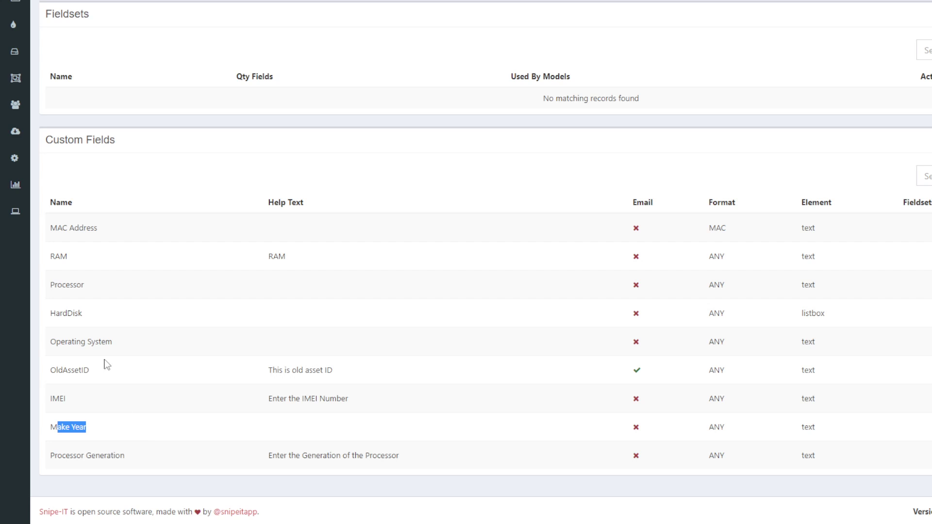
pyautogui.scroll(2, 75, 255)
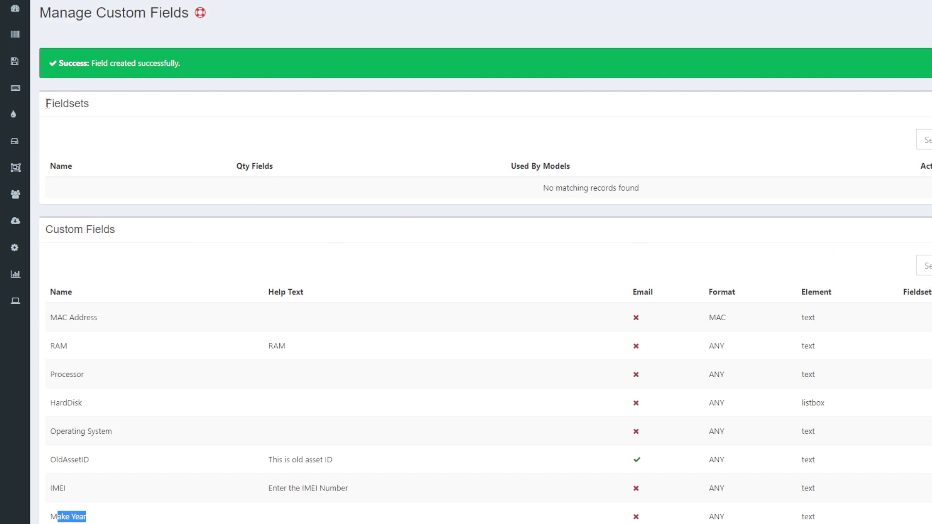
pyautogui.moveTo(45, 106); pyautogui.dragTo(102, 116)
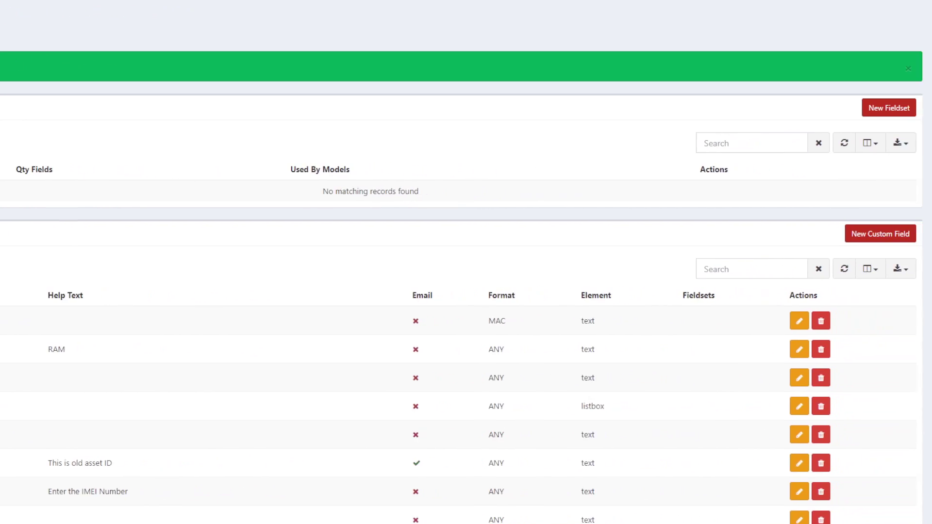
# Create a new fieldset named 'Fields for PC (Laptop/Desktop)' and save it
pyautogui.click(881, 114)
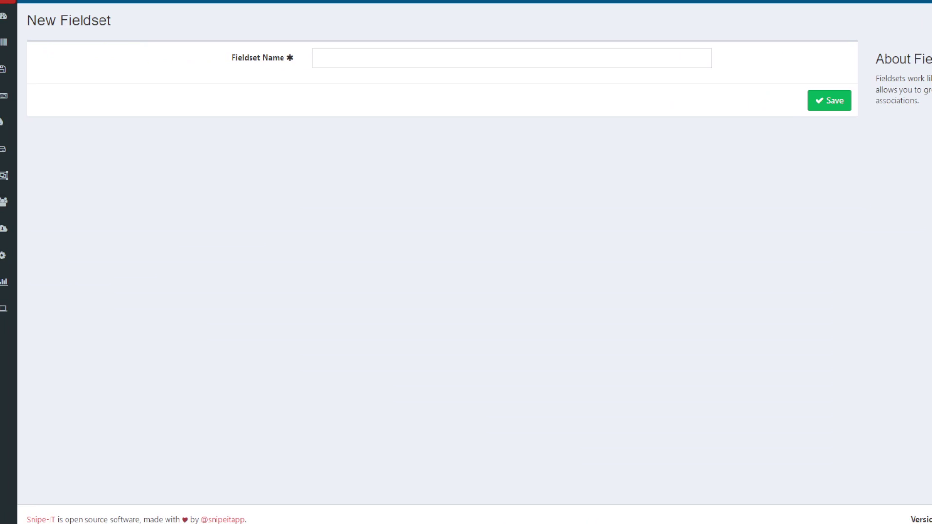
pyautogui.click(335, 59)
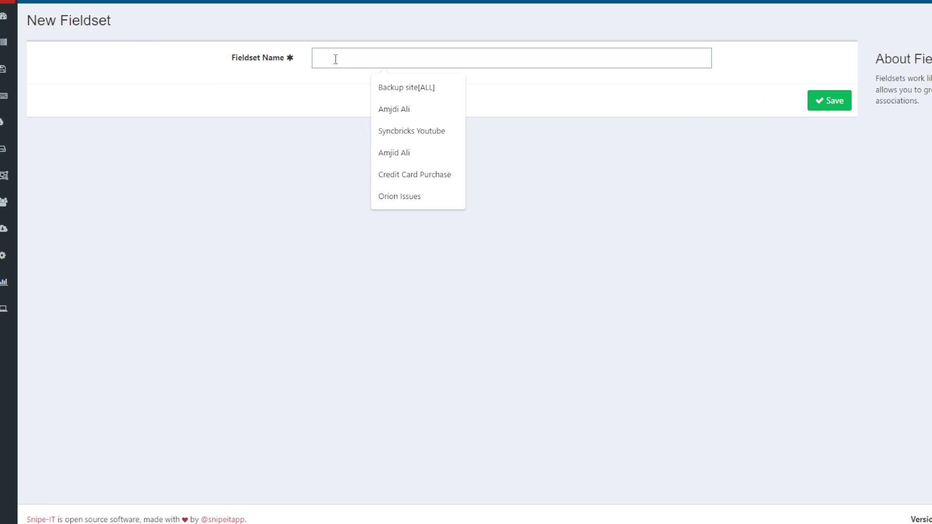
pyautogui.write('Fields for Macbook Pro')
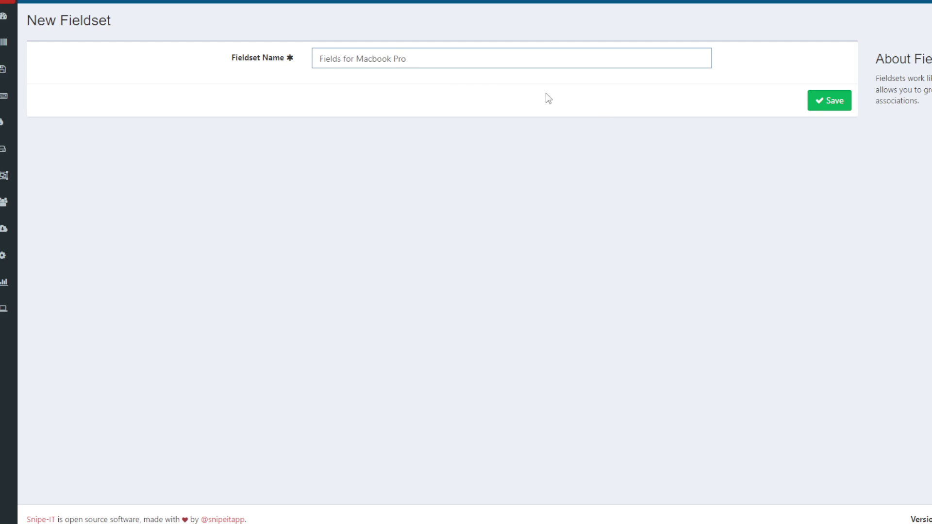
pyautogui.click(827, 101)
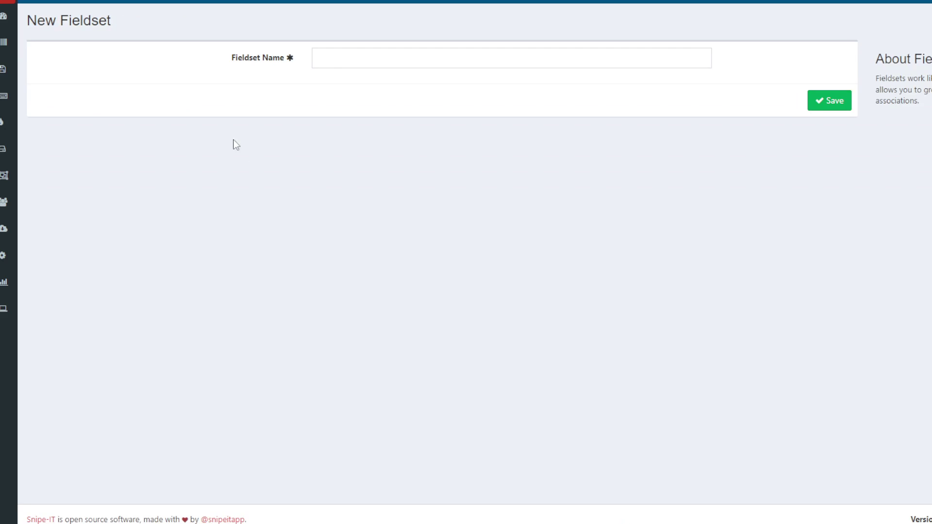
pyautogui.click(333, 59)
pyautogui.write('Fields for')
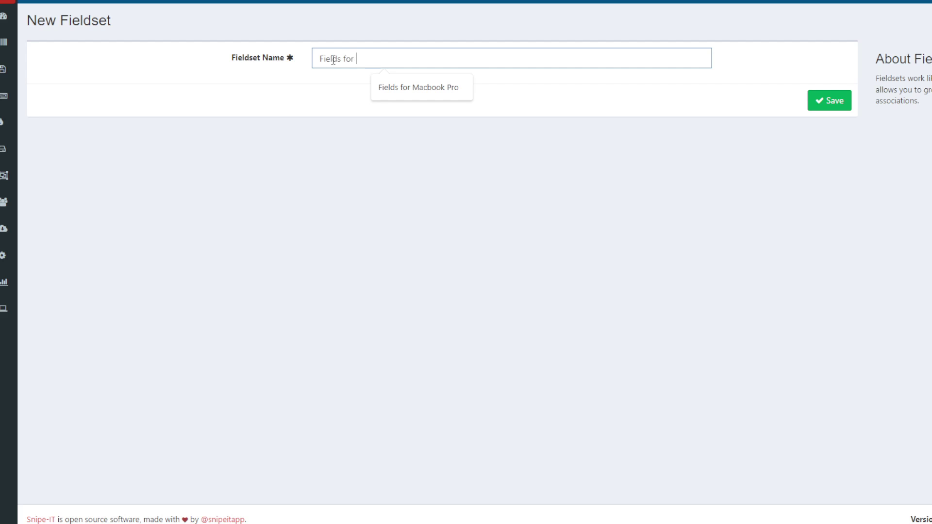
pyautogui.write(' PP')
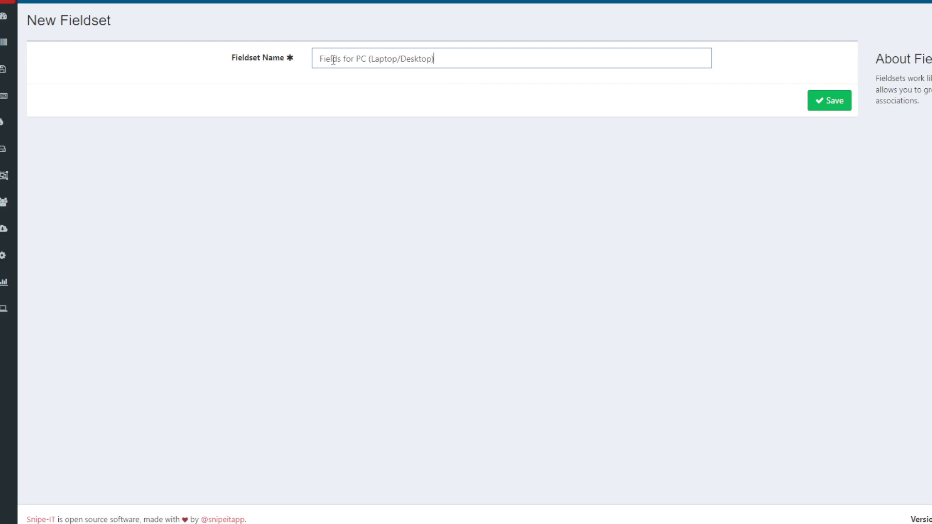
pyautogui.click(822, 107)
# Add Processor and RAM to the fieldset as required fields
pyautogui.click(130, 154)
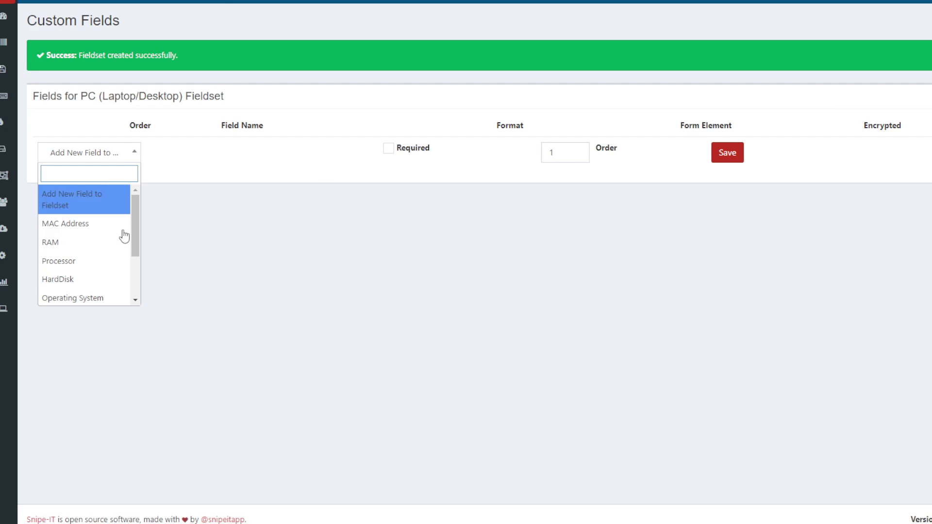
pyautogui.click(106, 263)
pyautogui.click(388, 148)
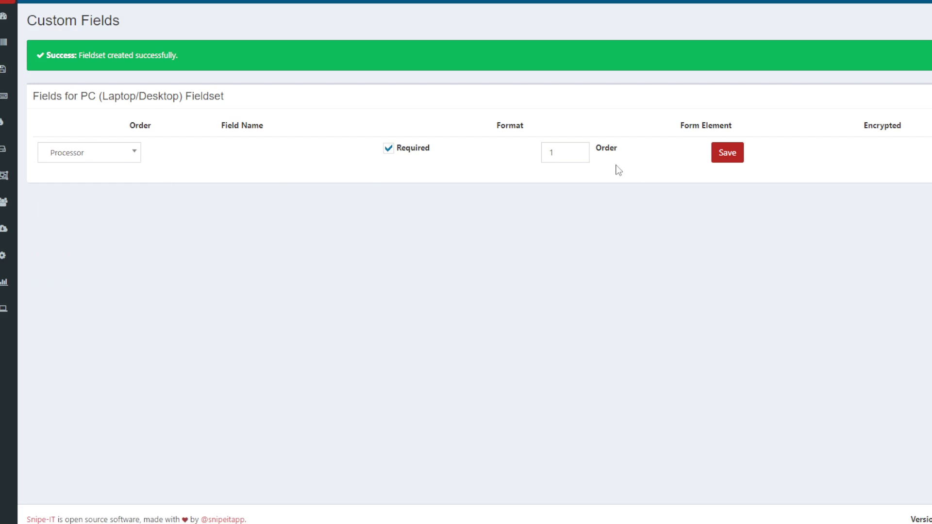
pyautogui.click(741, 153)
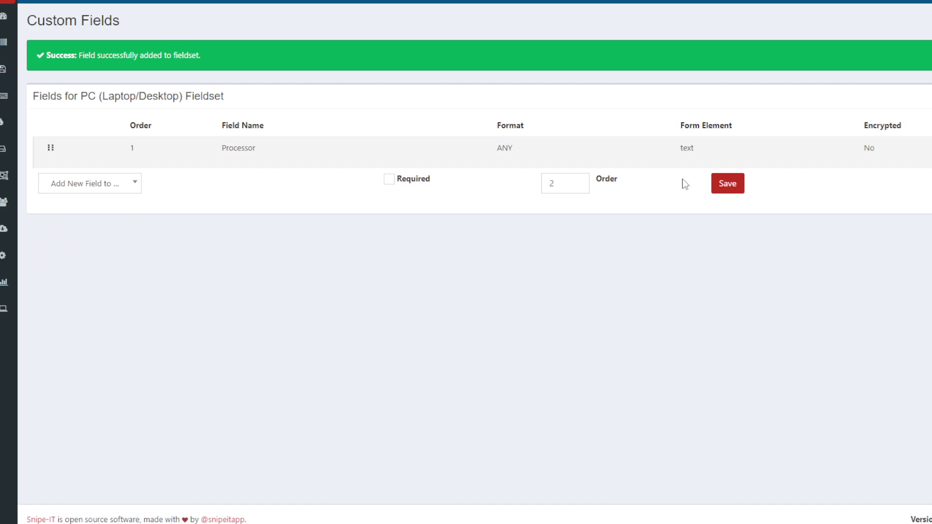
pyautogui.click(131, 190)
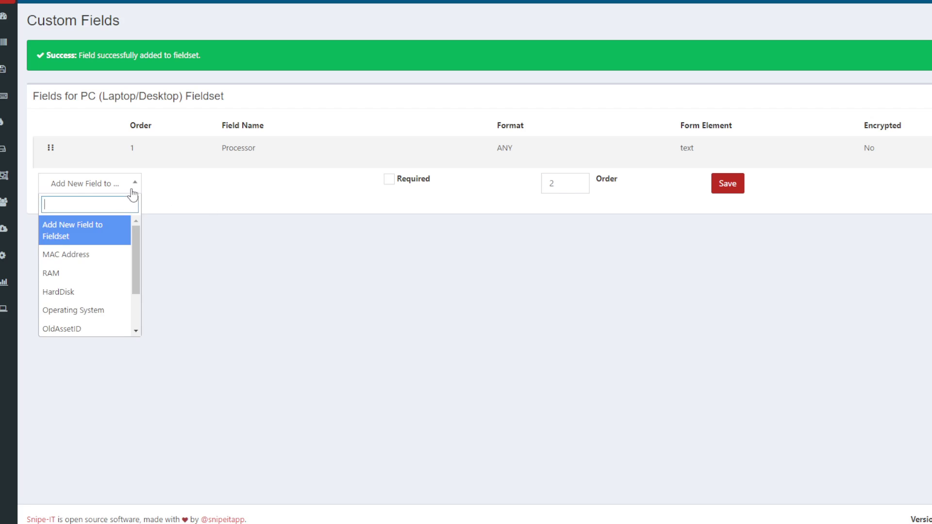
pyautogui.click(96, 274)
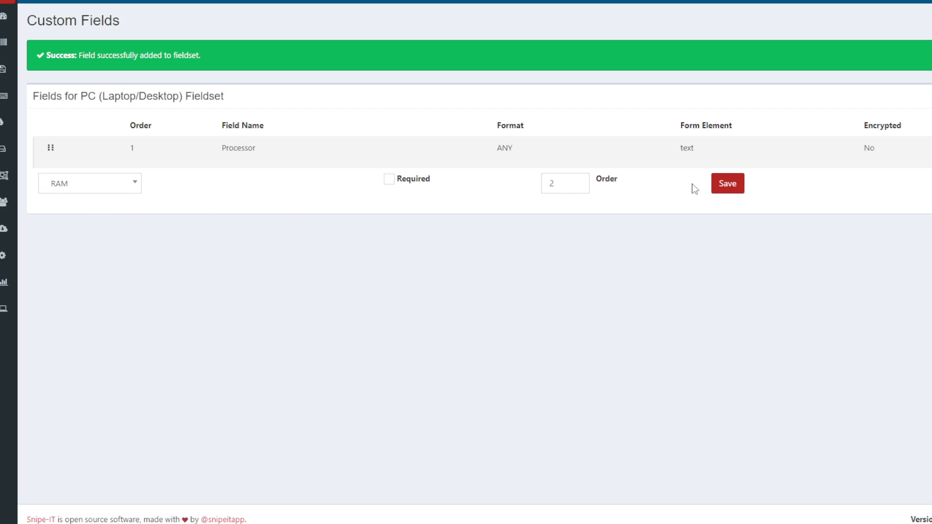
pyautogui.click(399, 183)
pyautogui.click(727, 183)
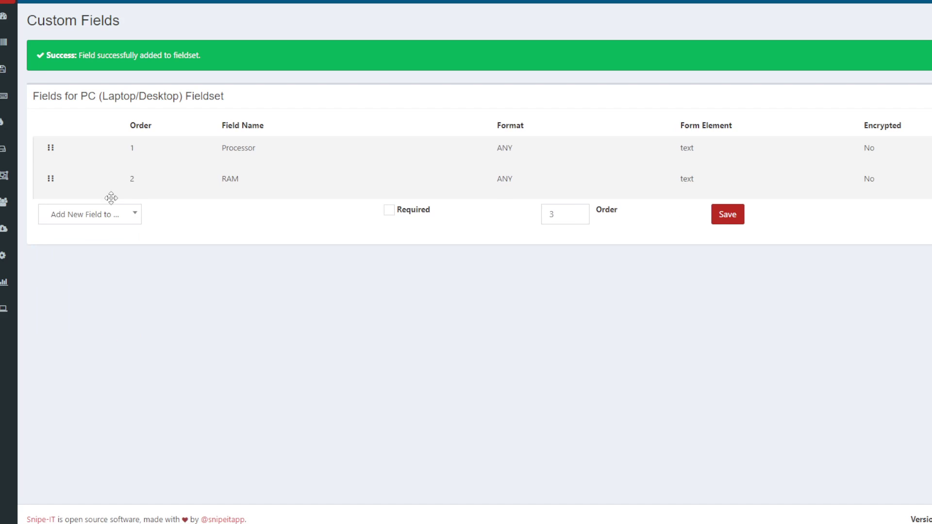
# Add HardDisk as a required field and Operating System to the fieldset
pyautogui.click(109, 214)
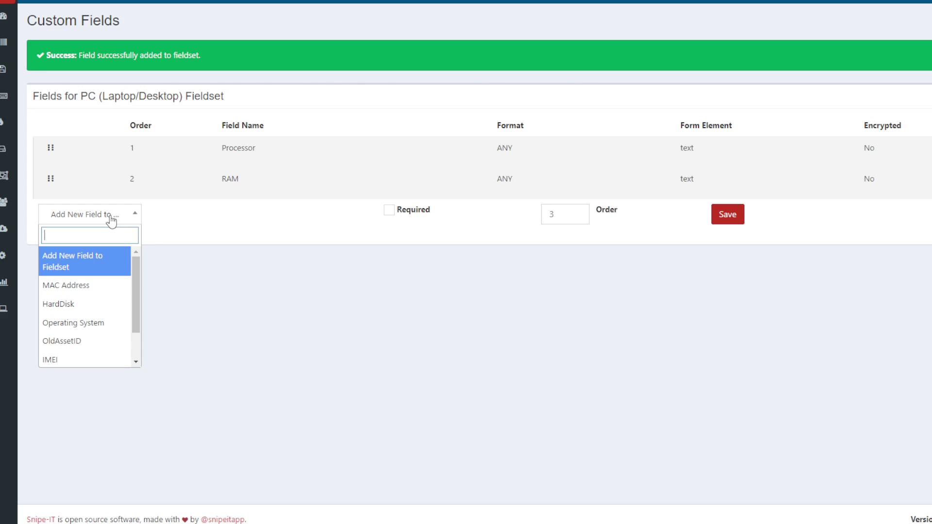
pyautogui.click(104, 305)
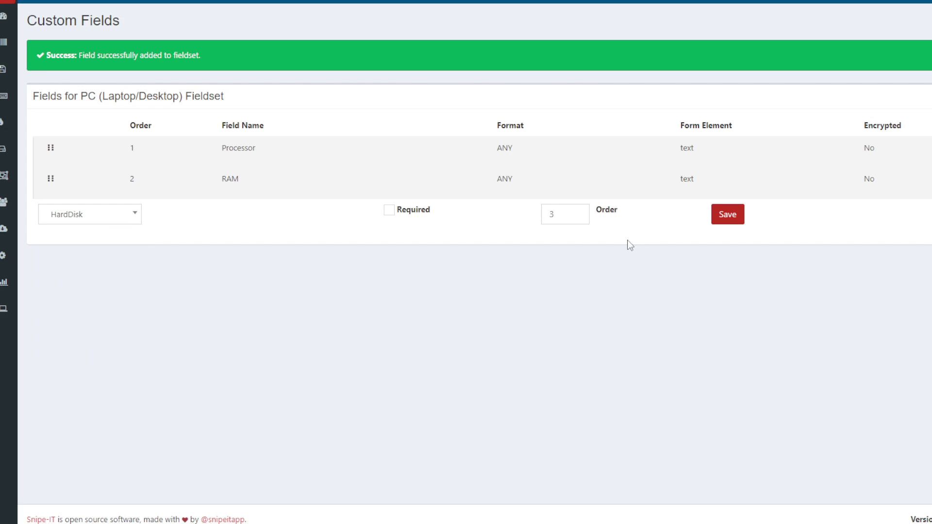
pyautogui.click(389, 209)
pyautogui.click(725, 215)
pyautogui.click(102, 245)
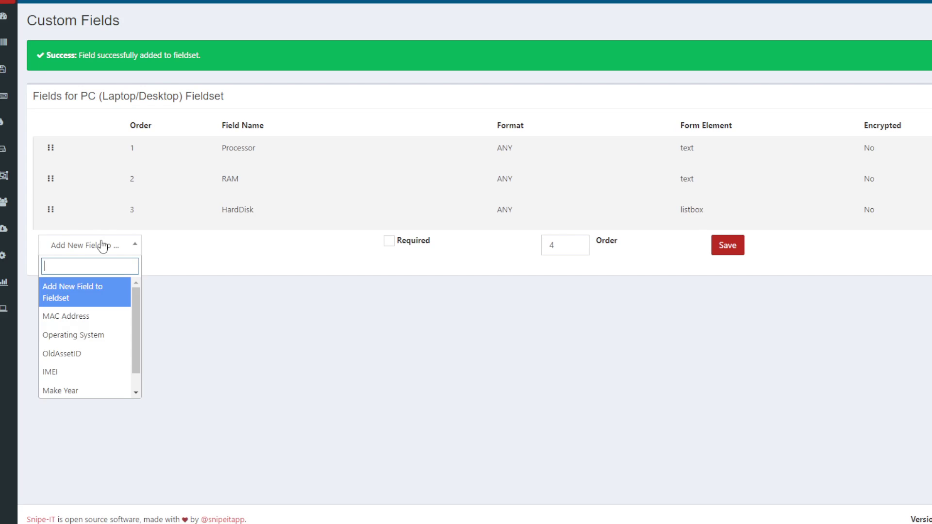
pyautogui.click(109, 334)
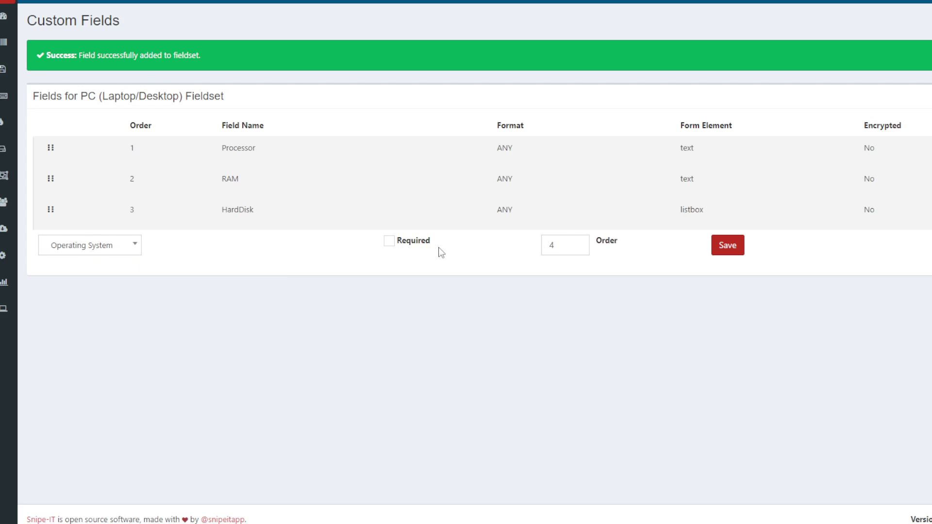
pyautogui.click(723, 251)
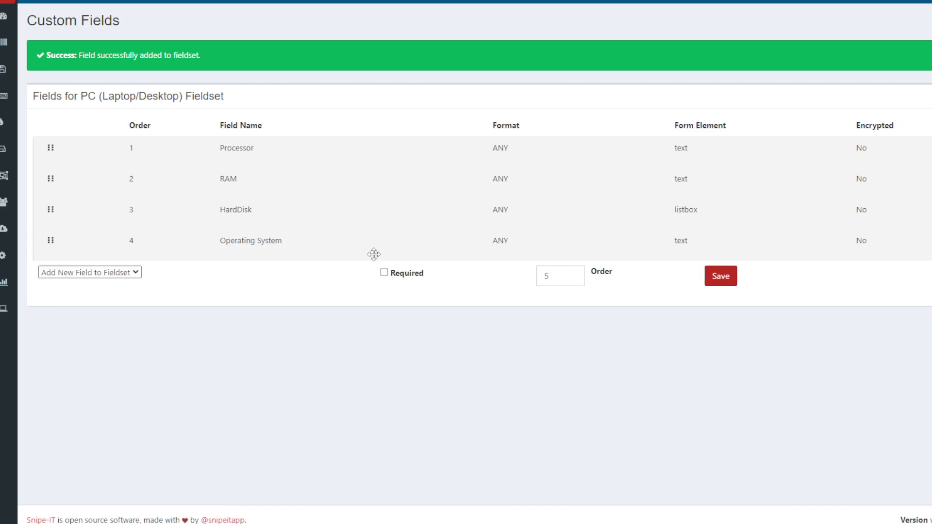
# Add Processor Generation to the fieldset with order 2
pyautogui.click(111, 280)
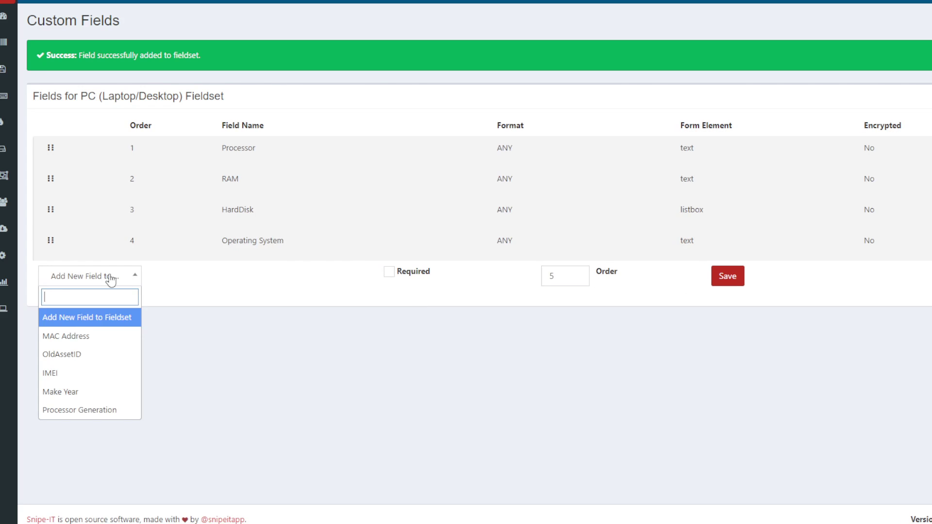
pyautogui.click(110, 409)
pyautogui.doubleClick(565, 282)
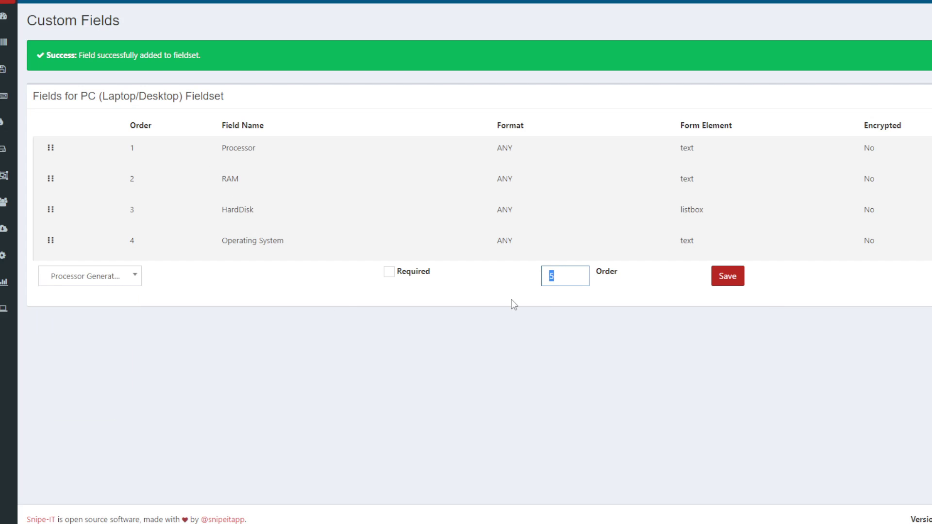
pyautogui.click(727, 278)
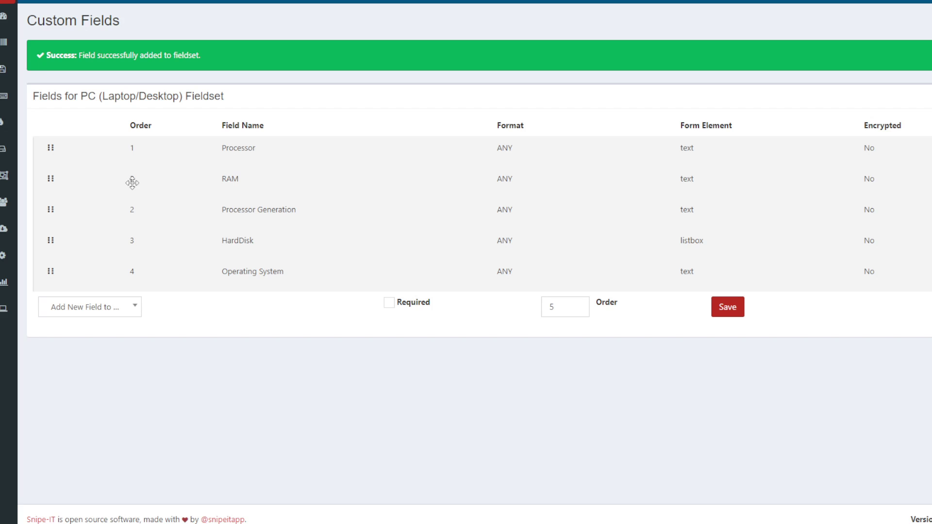
# Move RAM below Processor Generation, save the order, and return to Custom Fields
pyautogui.moveTo(50, 179); pyautogui.dragTo(50, 210)
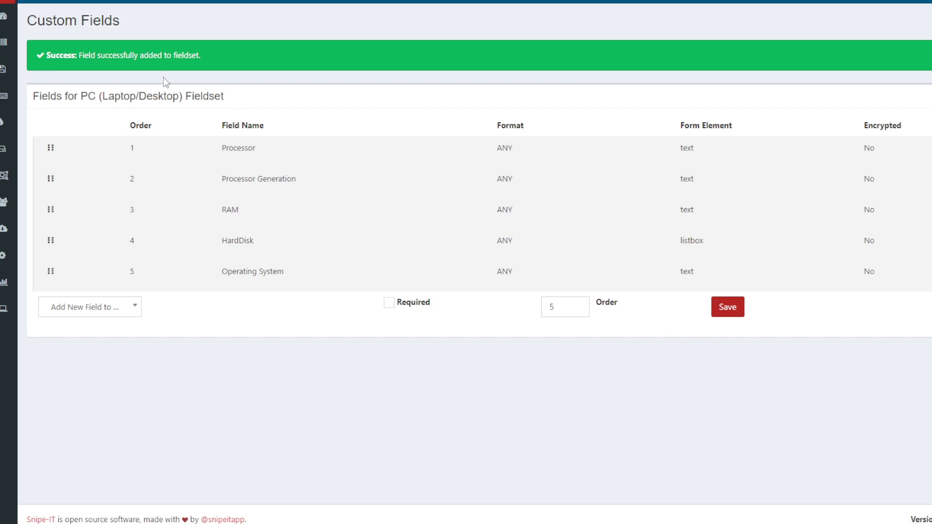
pyautogui.click(723, 314)
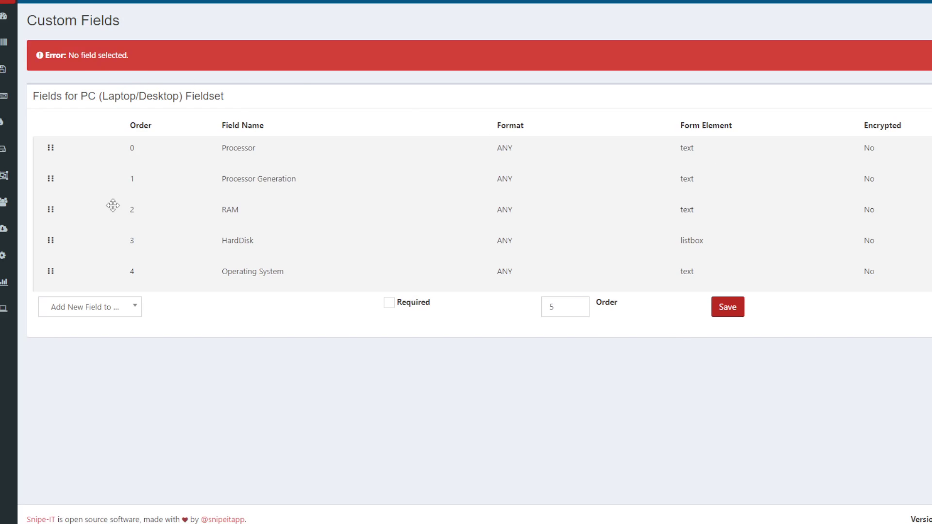
pyautogui.click(738, 313)
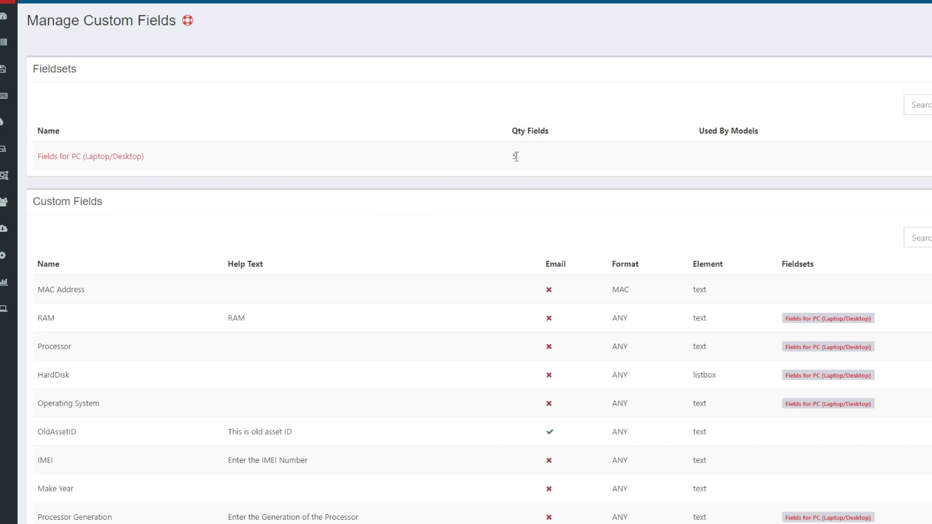
pyautogui.click(93, 156)
pyautogui.tripleClick(52, 156)
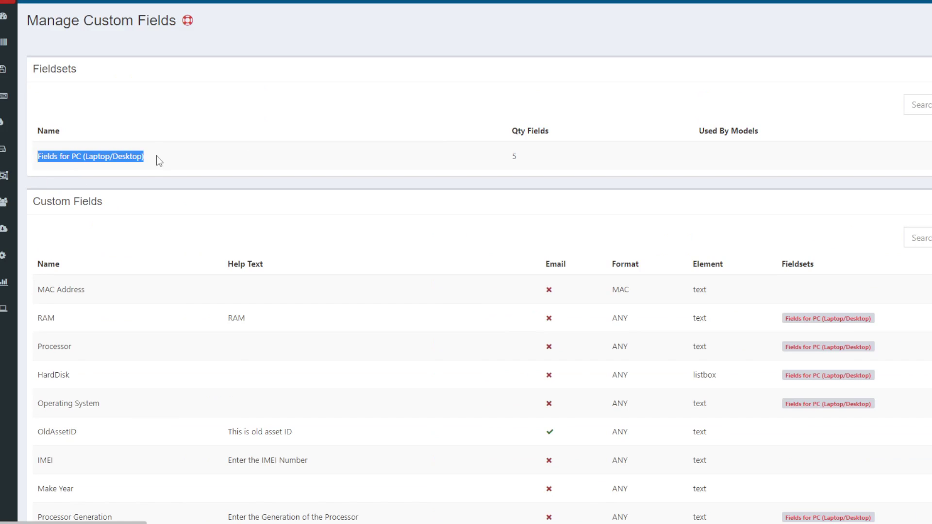
pyautogui.moveTo(1, 269)
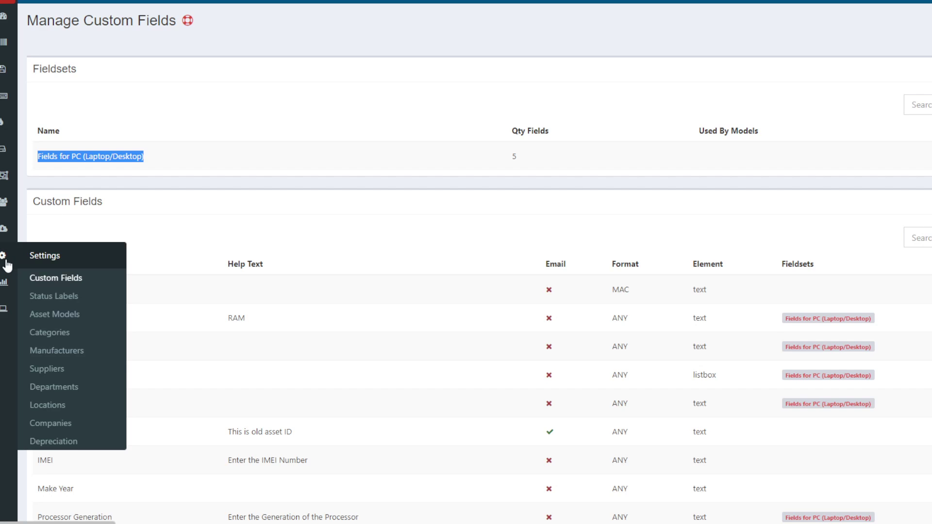
# Assign the Fields for PC (Laptop/Desktop) fieldset to the ProBook 450 G8 model and save
pyautogui.click(68, 324)
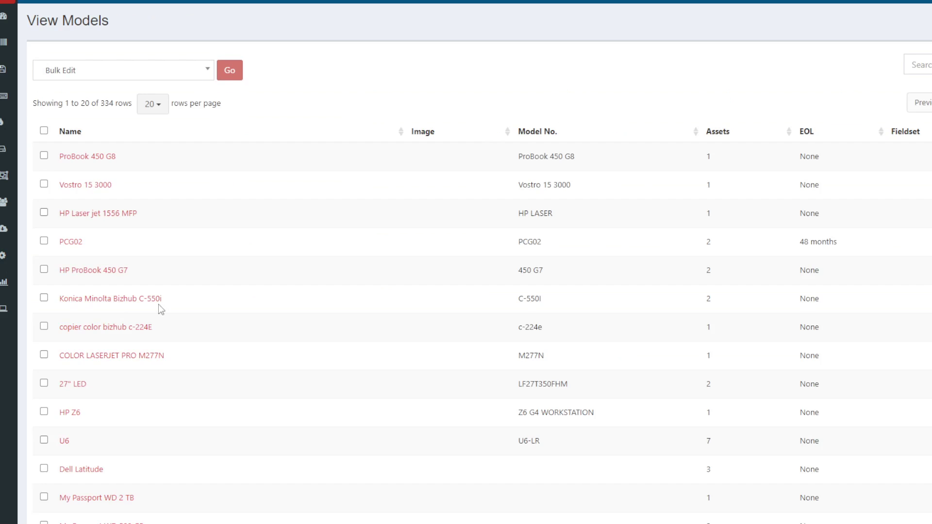
pyautogui.click(88, 158)
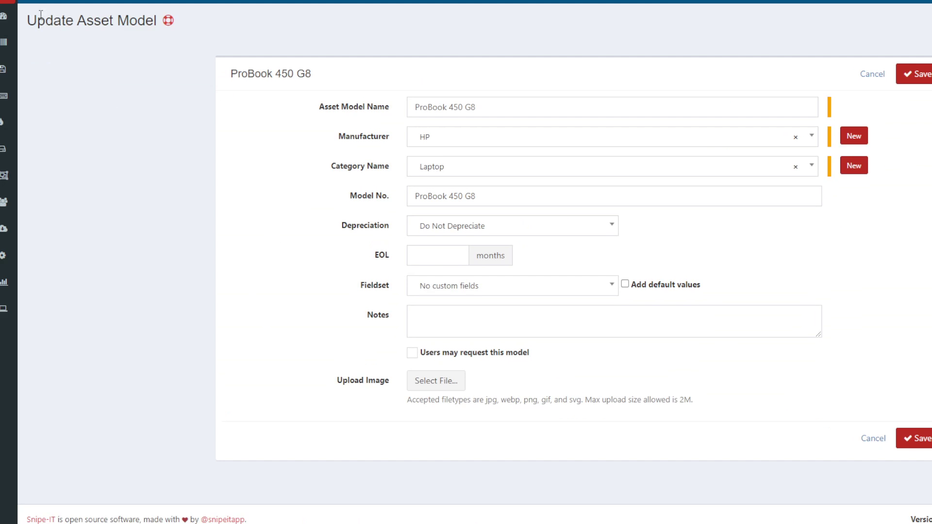
pyautogui.hotkey('alt', 'Left')
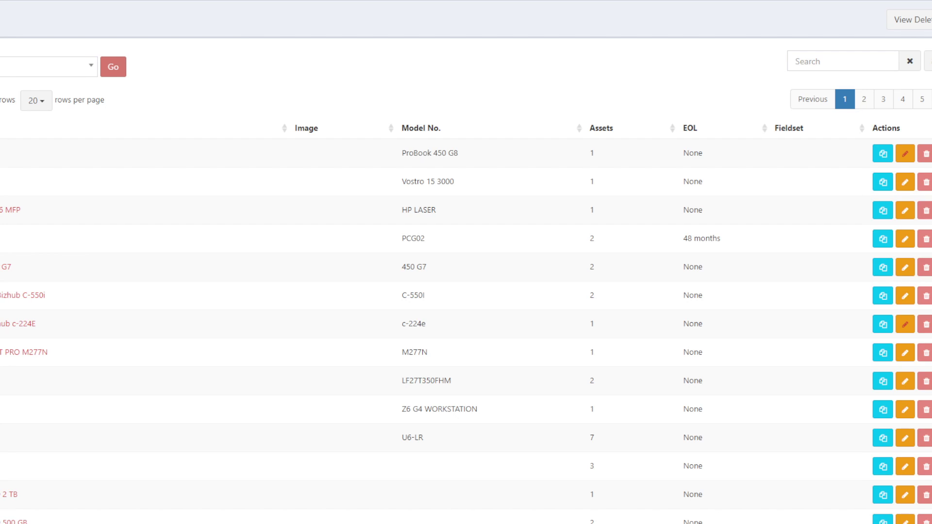
pyautogui.click(905, 153)
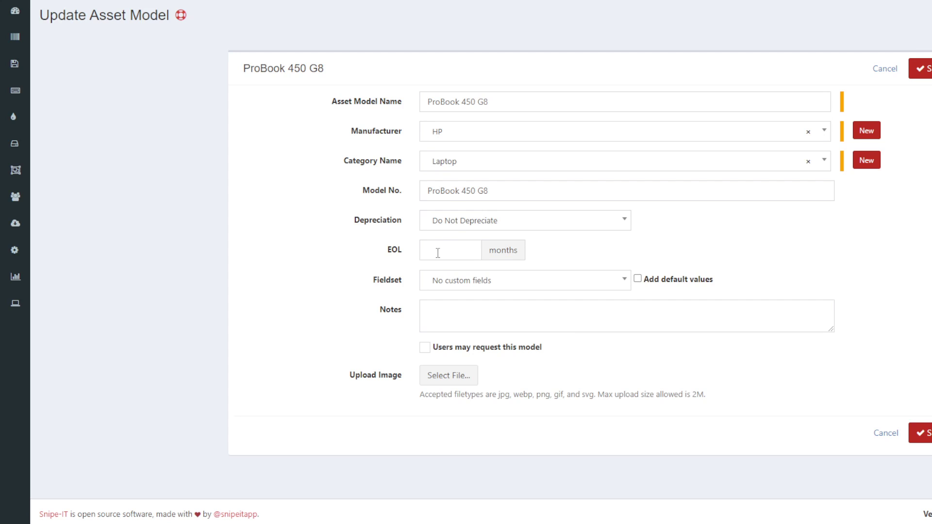
pyautogui.click(450, 288)
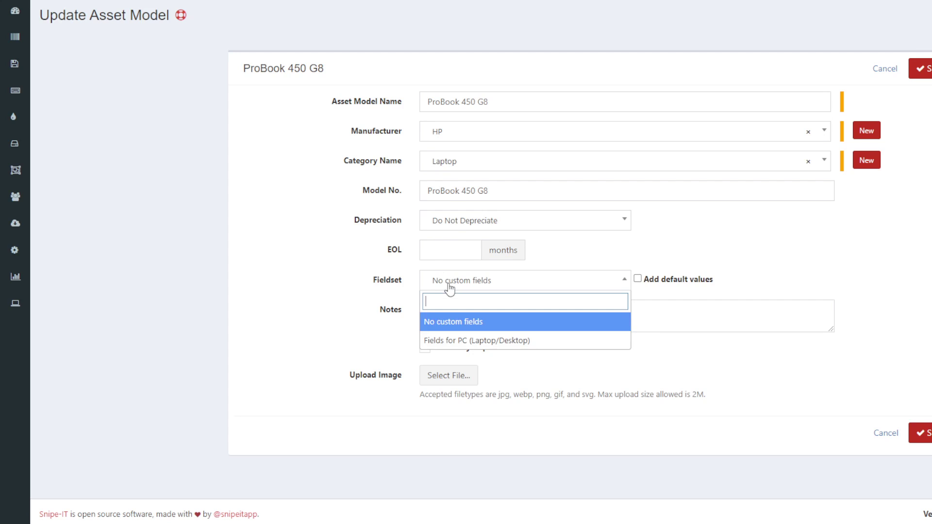
pyautogui.click(457, 342)
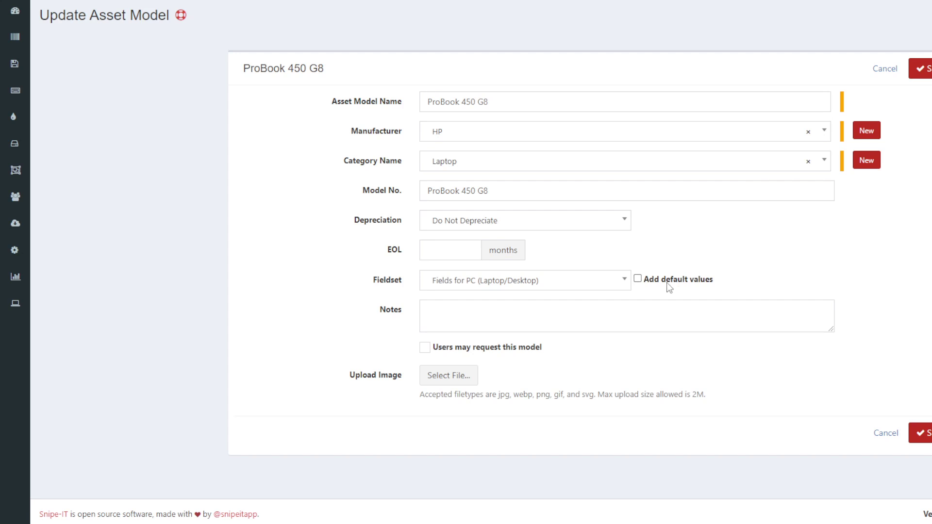
pyautogui.click(920, 432)
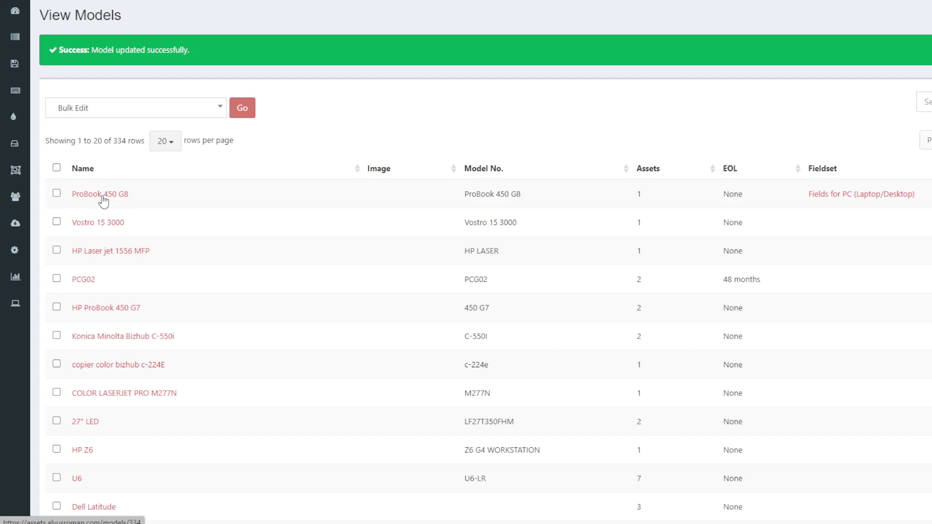
# Open ProBook 450 G8 asset LT177 and highlight its empty Processor Generation, RAM, HardDisk, Operating System rows
pyautogui.click(102, 196)
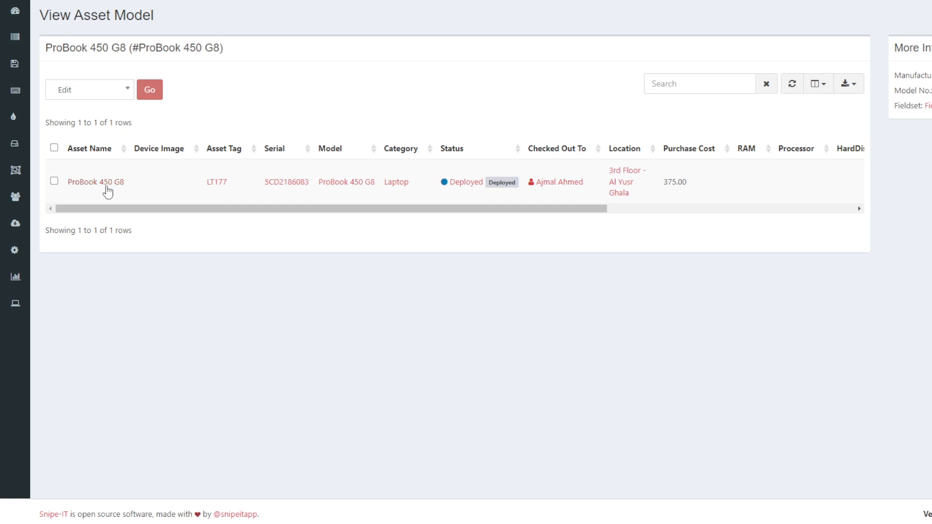
pyautogui.click(105, 186)
pyautogui.scroll(-3, 315, 227)
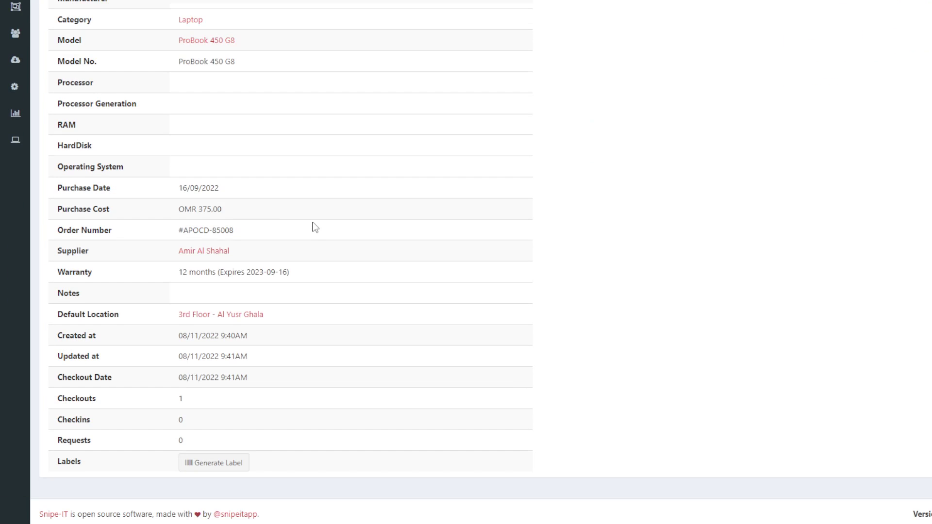
pyautogui.scroll(3, 315, 227)
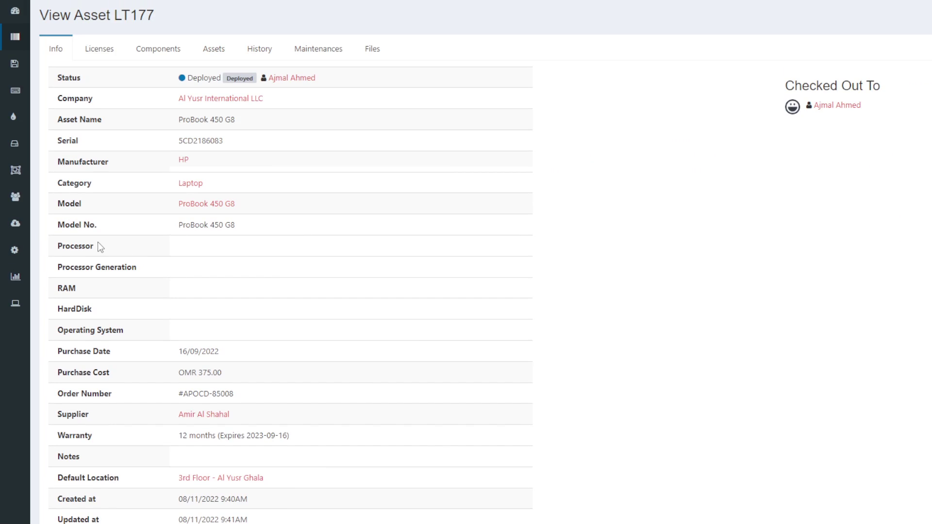
pyautogui.moveTo(88, 268); pyautogui.dragTo(193, 270)
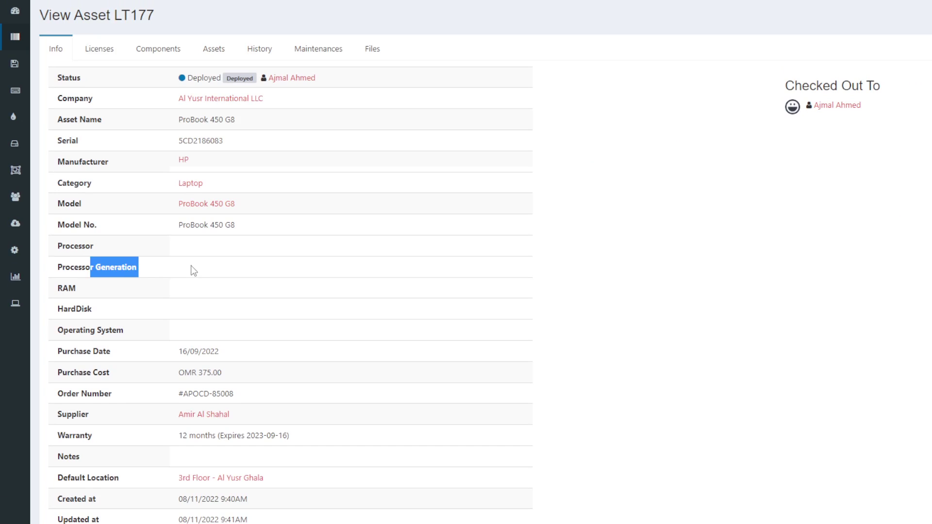
pyautogui.moveTo(61, 298); pyautogui.dragTo(176, 336)
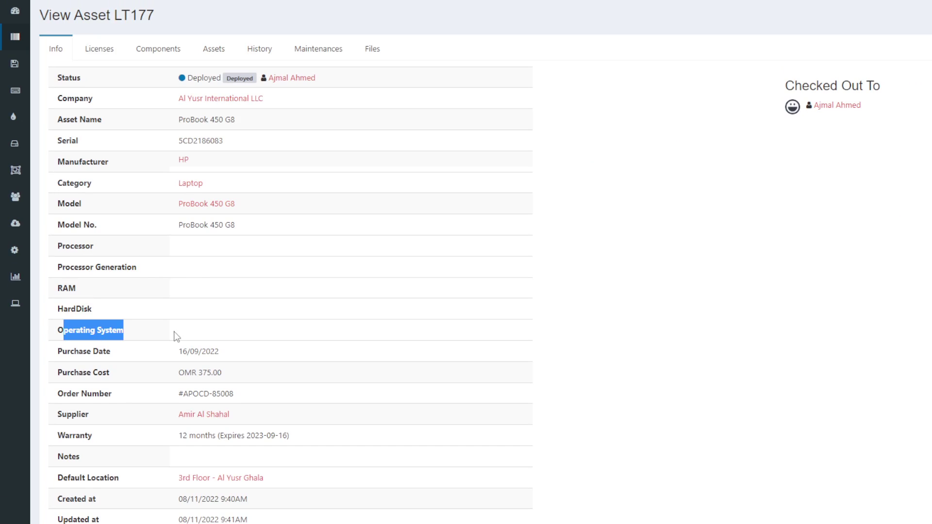
pyautogui.moveTo(210, 254); pyautogui.dragTo(224, 329)
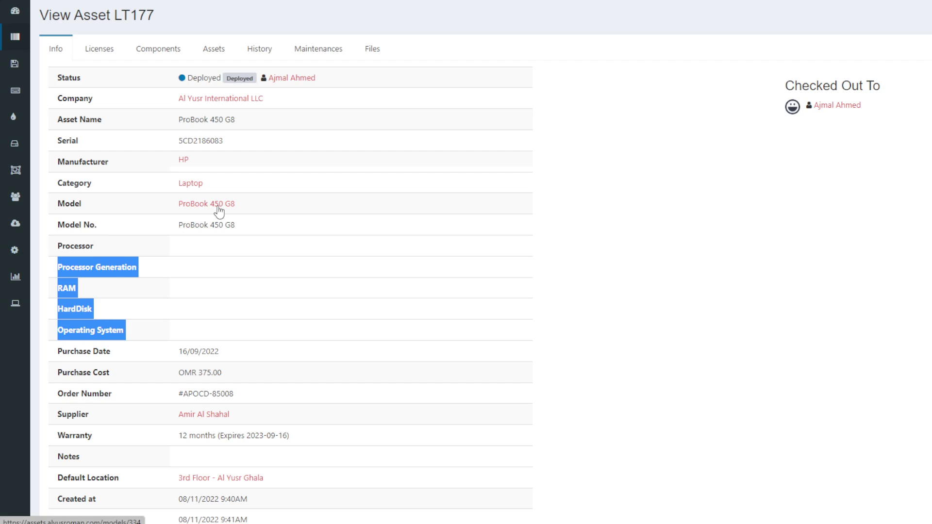
pyautogui.moveTo(17, 250)
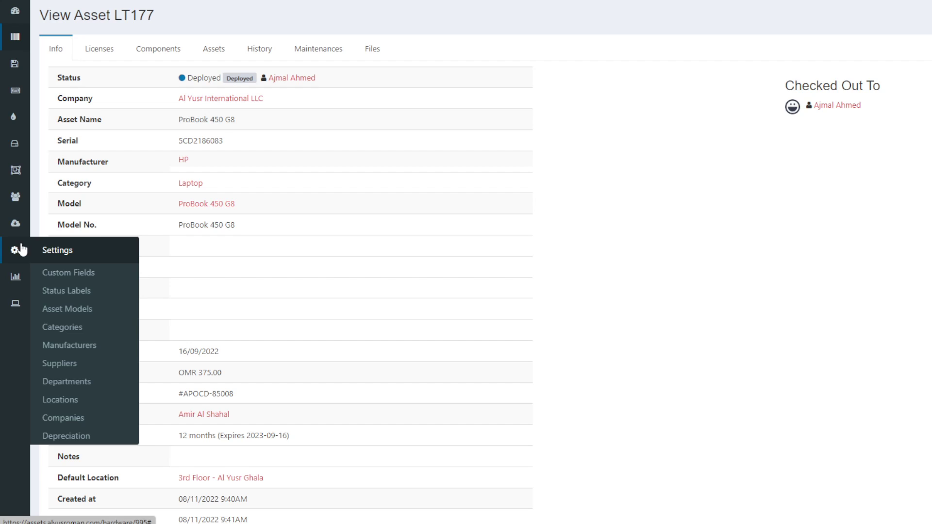
# Return to Custom Fields and confirm the PC fieldset's 5 fields are used by ProBook 450 G8
pyautogui.click(68, 293)
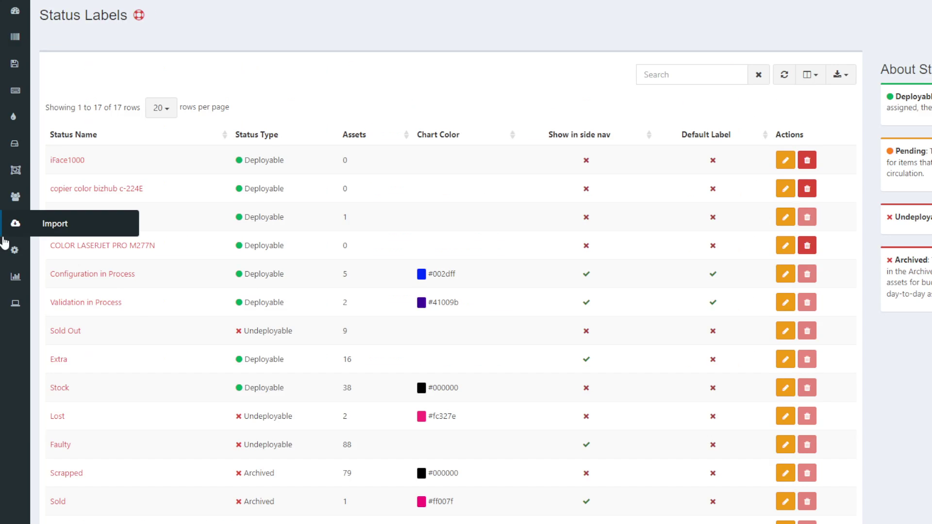
pyautogui.moveTo(16, 250)
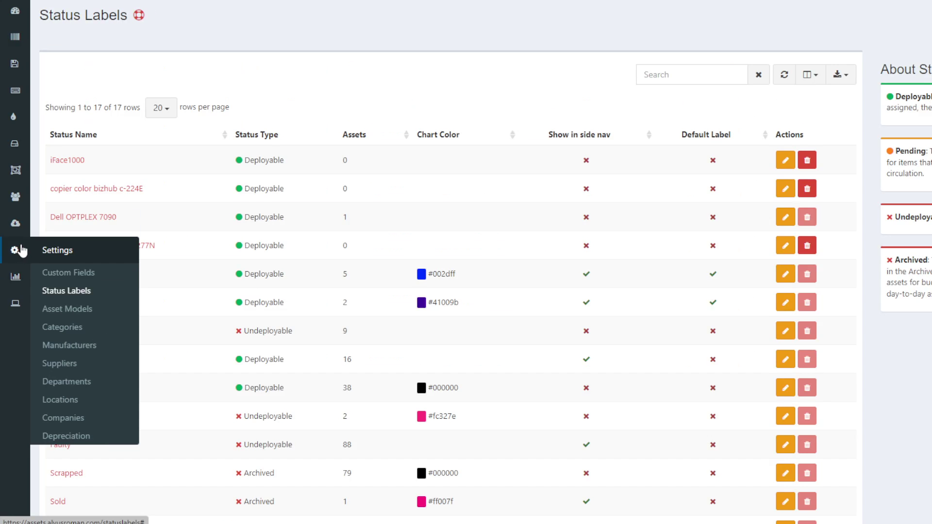
pyautogui.click(62, 273)
pyautogui.scroll(-2, 191, 290)
pyautogui.scroll(2, 184, 277)
pyautogui.scroll(-2, 185, 276)
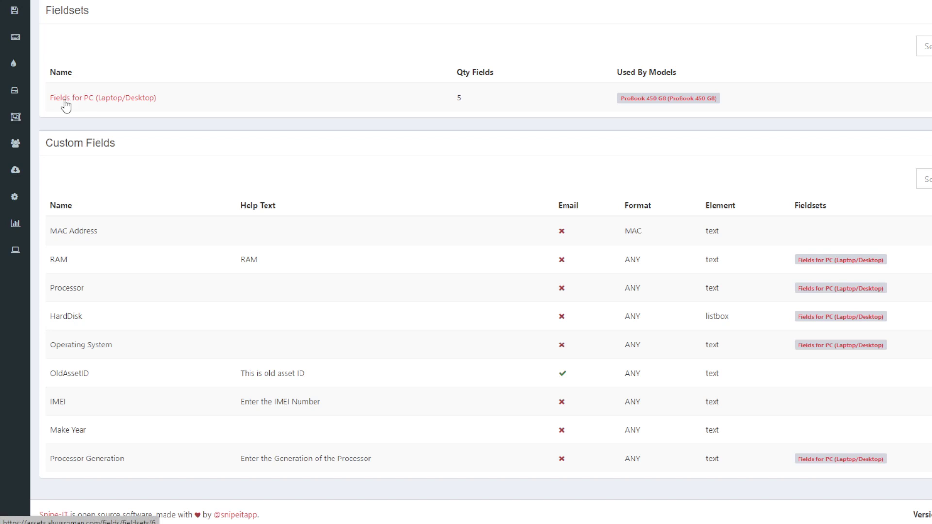